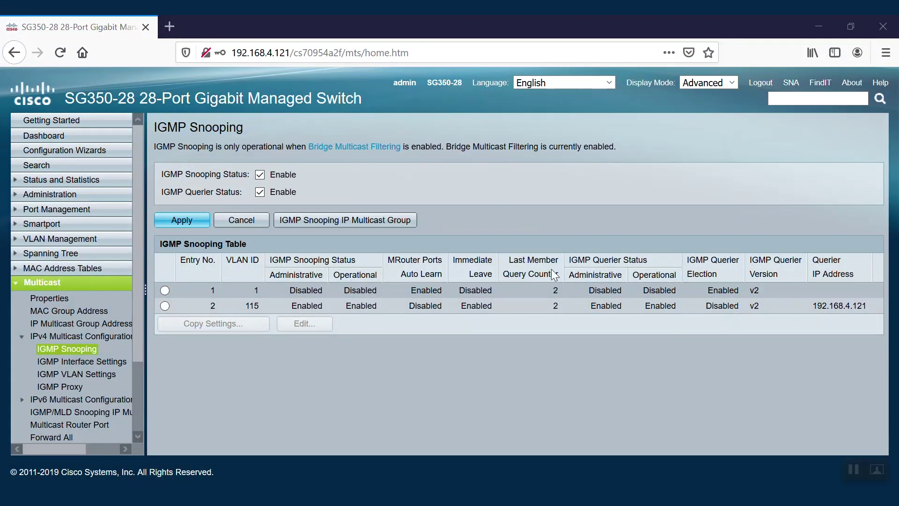
Check Port VLAN Membership to confirm GE2–GE5 are untagged members of VLAN 115
click(60, 239)
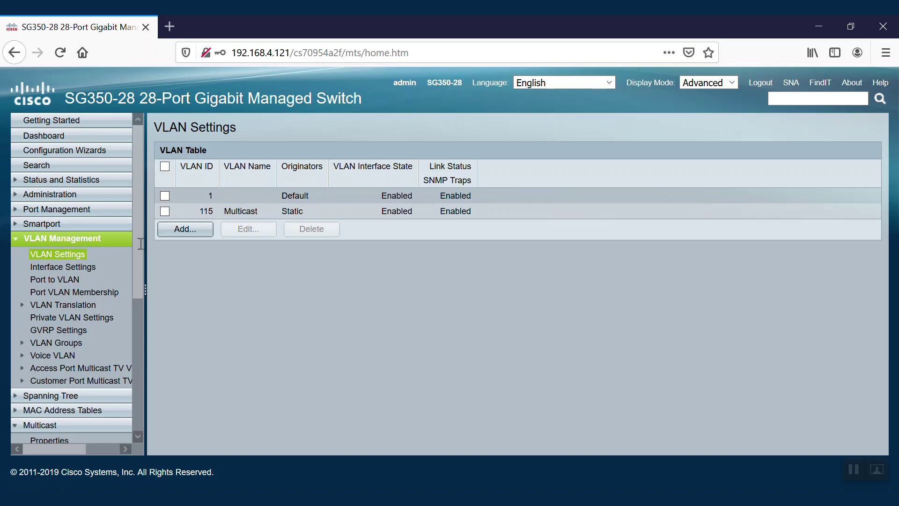
click(75, 293)
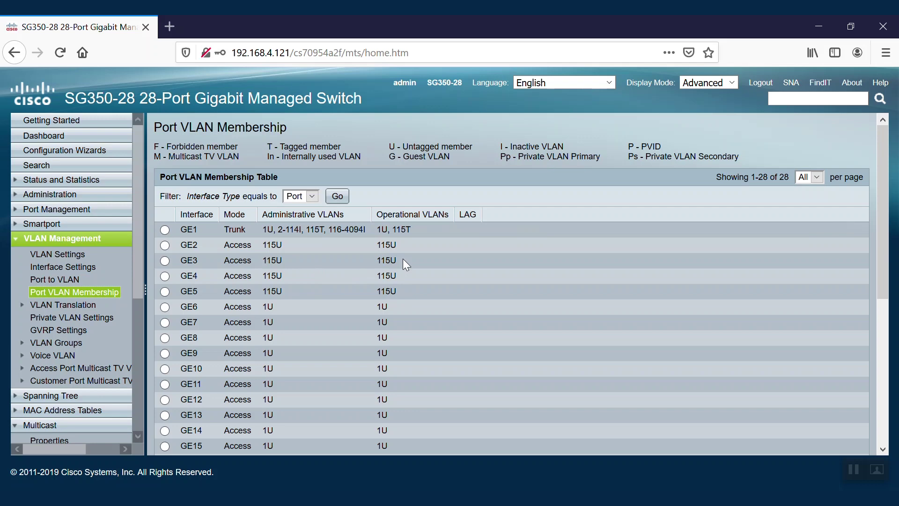
click(62, 238)
click(41, 283)
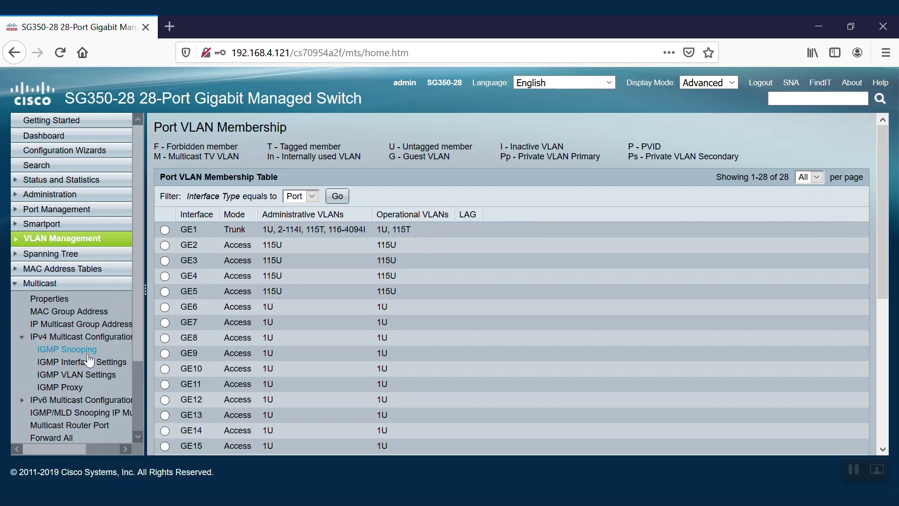
click(67, 350)
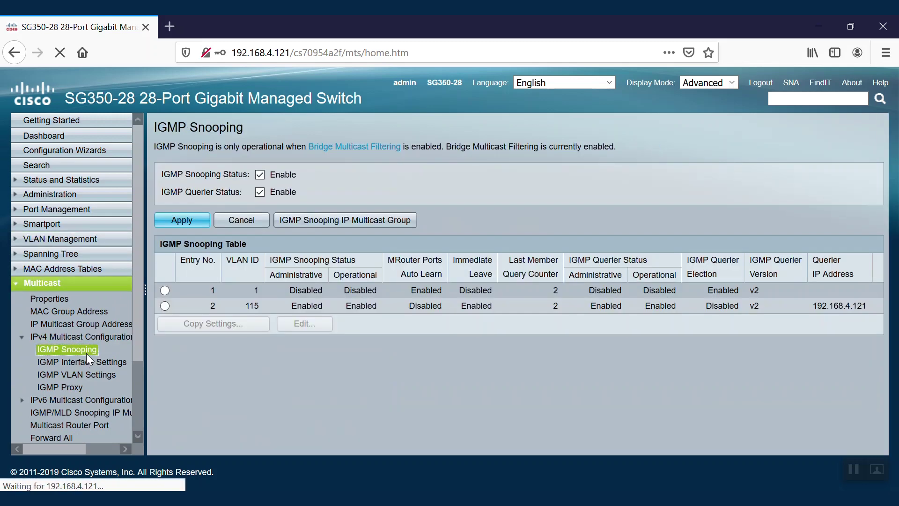
Apply IGMP snooping on VLAN 115 with immediate leave and an IGMPv2 querier at 192.168.4.121
click(165, 306)
click(303, 323)
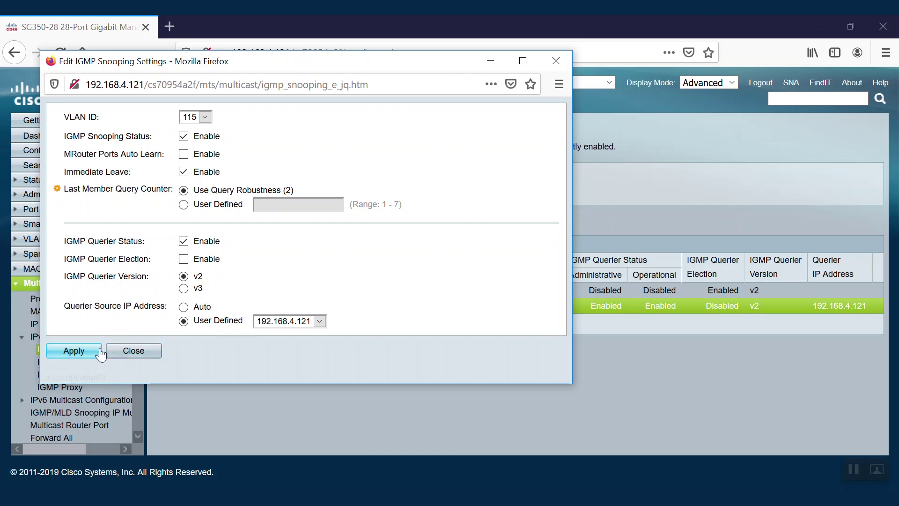
click(74, 351)
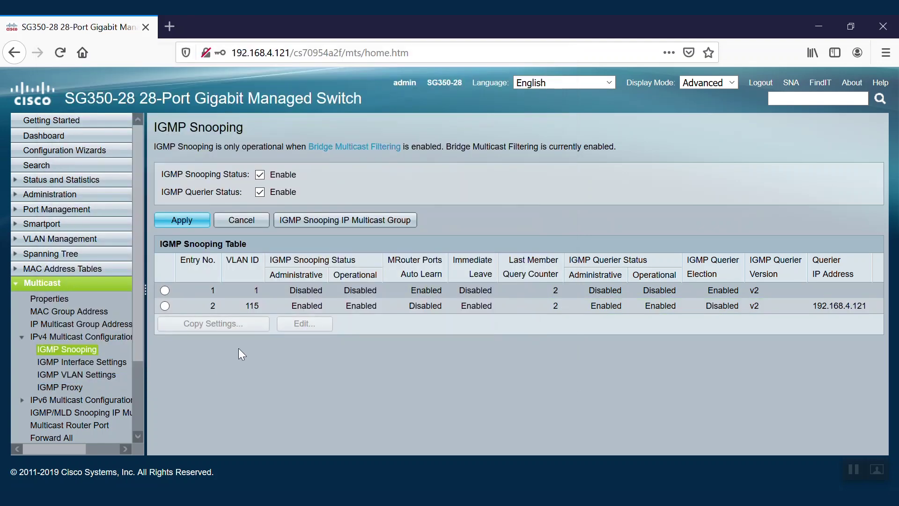
click(49, 298)
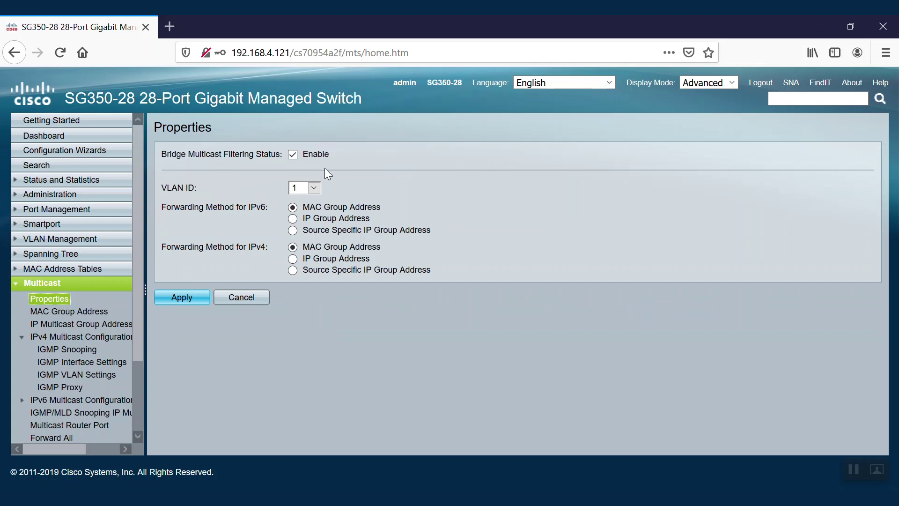
Show VLAN 115's multicast properties, using IP group address forwarding for IPv4 and IPv6
click(315, 188)
click(303, 218)
scroll(86, 359, down, 3)
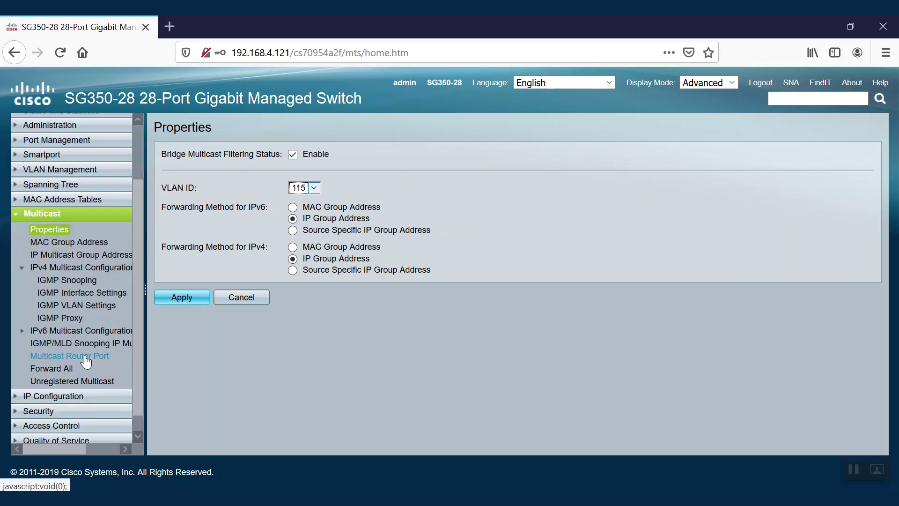
Review the router port, Forward All (all None) and Unregistered Multicast (all Forwarding) settings
click(86, 356)
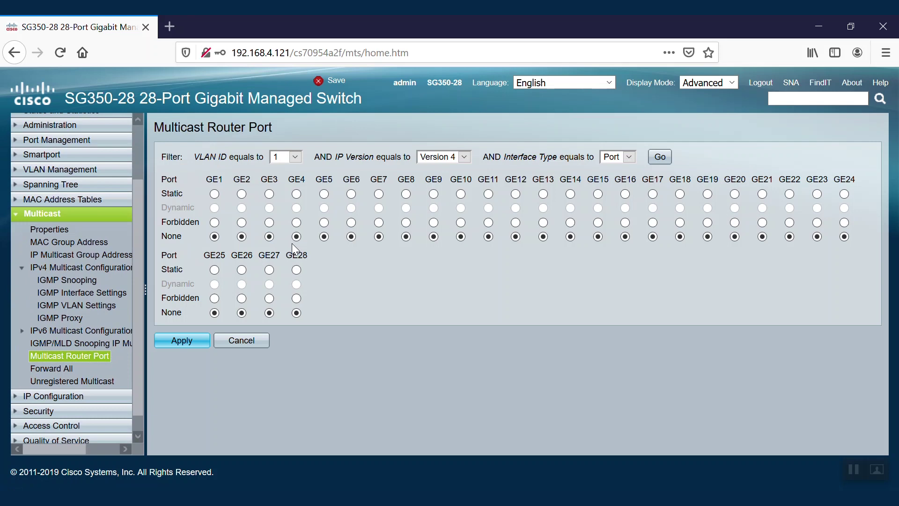
click(52, 368)
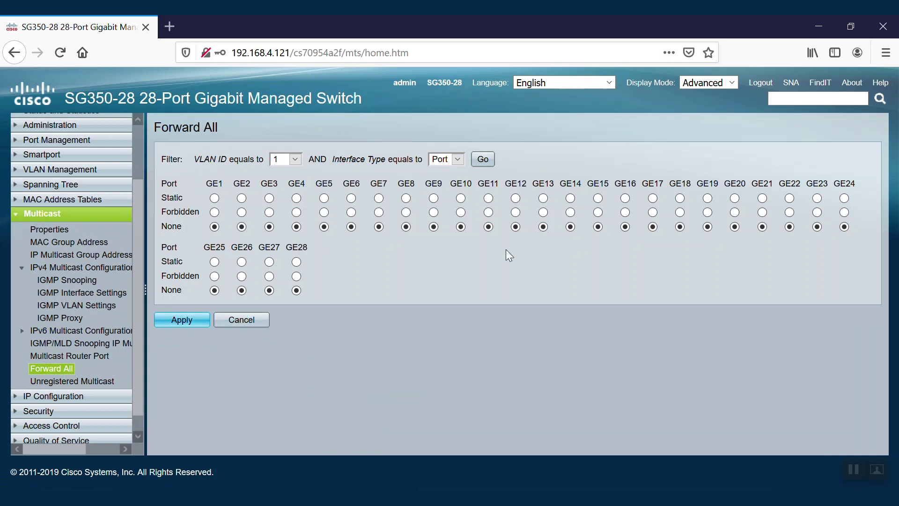
click(97, 381)
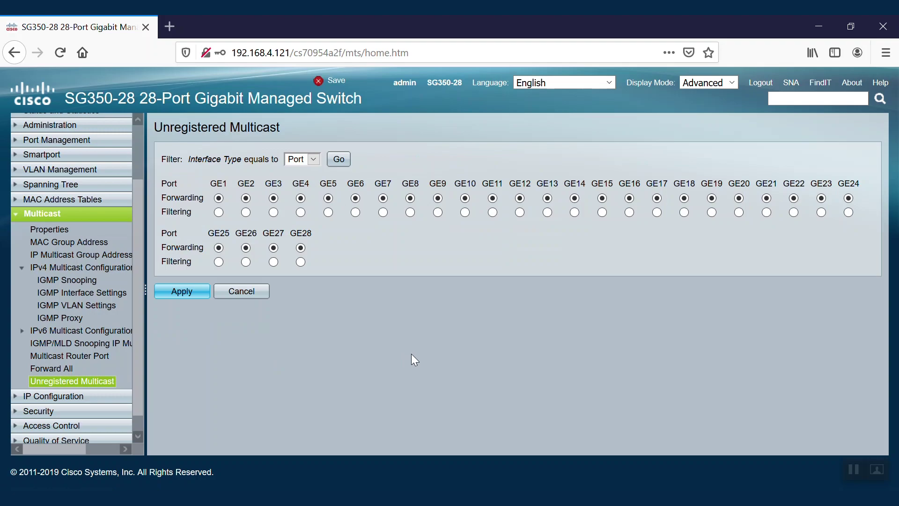
key(alt+Tab)
Start VLC's stream output wizard for the video
click(14, 40)
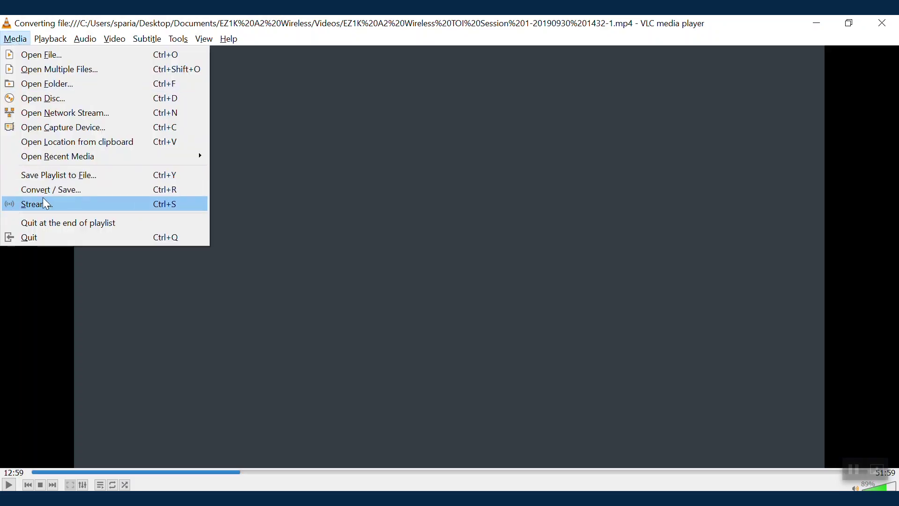
click(43, 203)
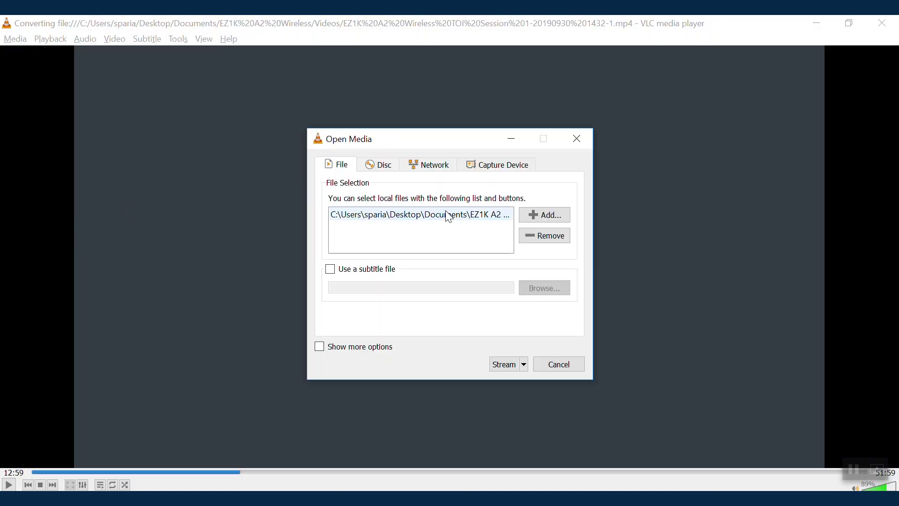
click(504, 364)
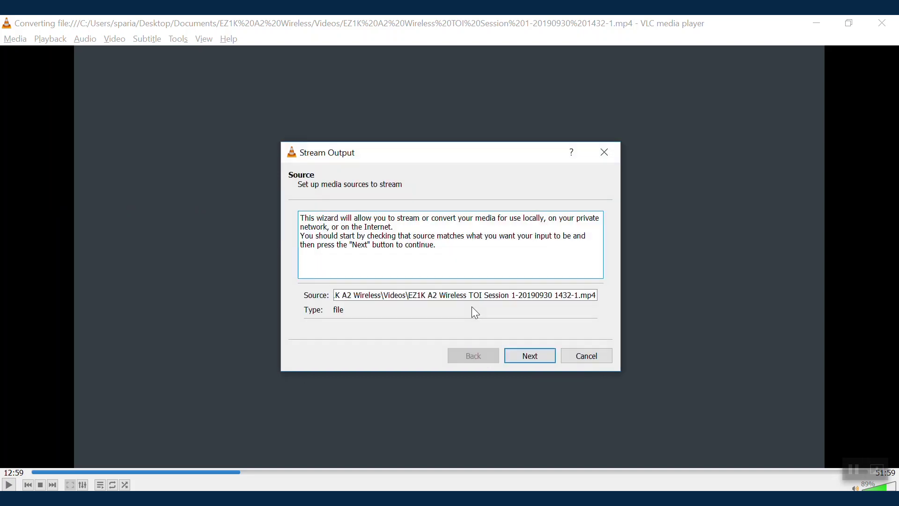
click(522, 356)
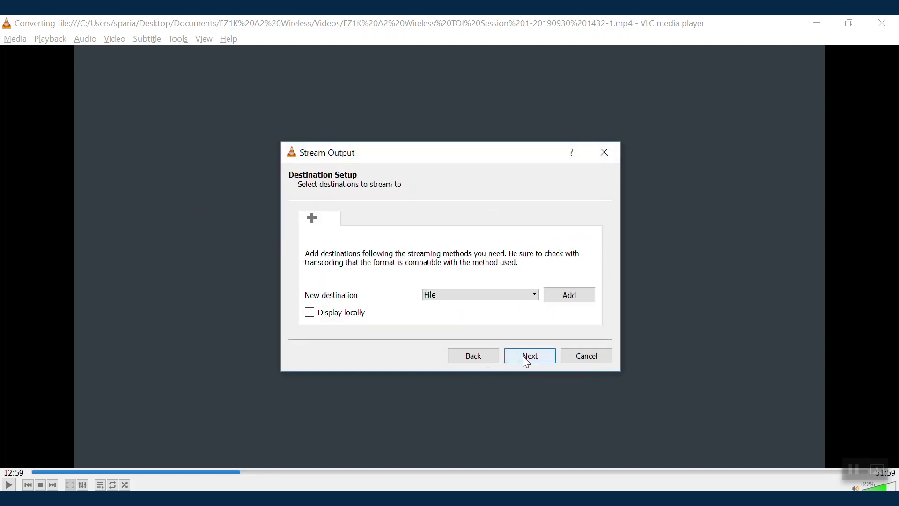
Add an RTP / MPEG Transport Stream destination at 239.1.1.1, port 5004
click(526, 297)
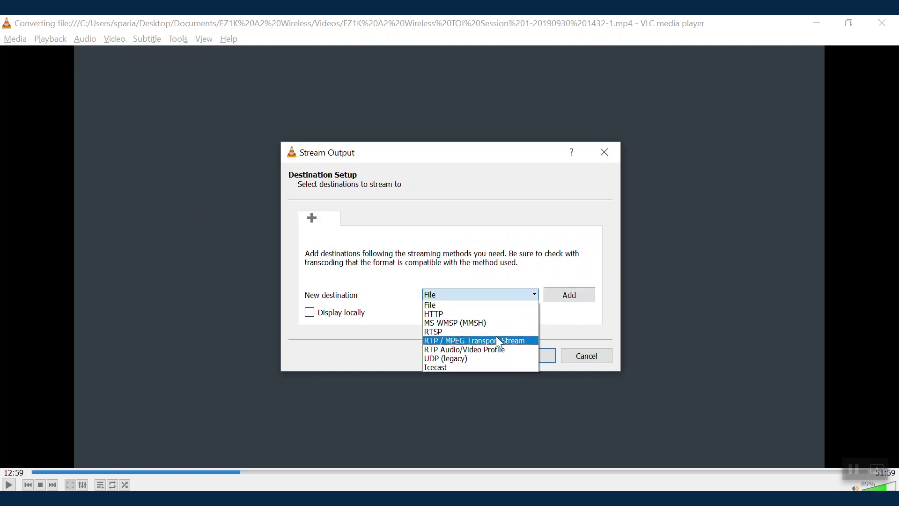
click(496, 341)
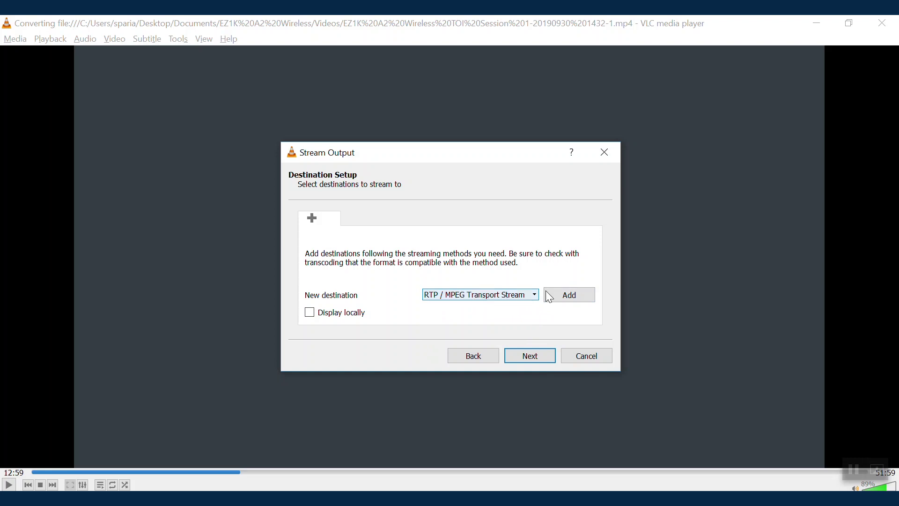
click(569, 294)
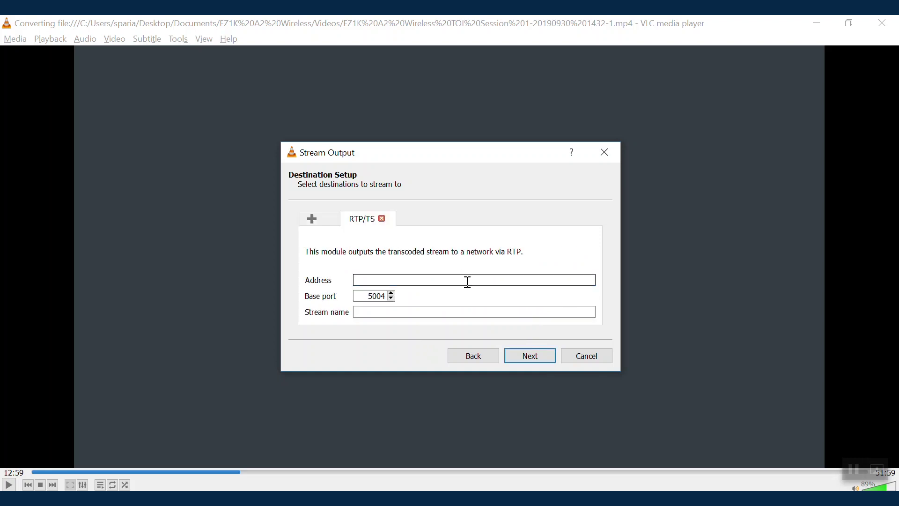
text(239.1.1.2)
click(531, 355)
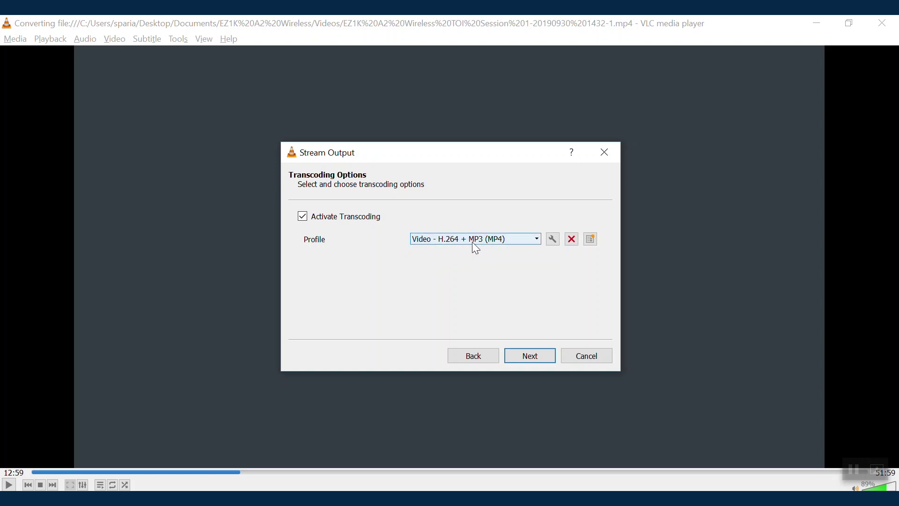
Keep the H.264/MP3 transcoding, stream all elementary streams, and start the stream
click(530, 356)
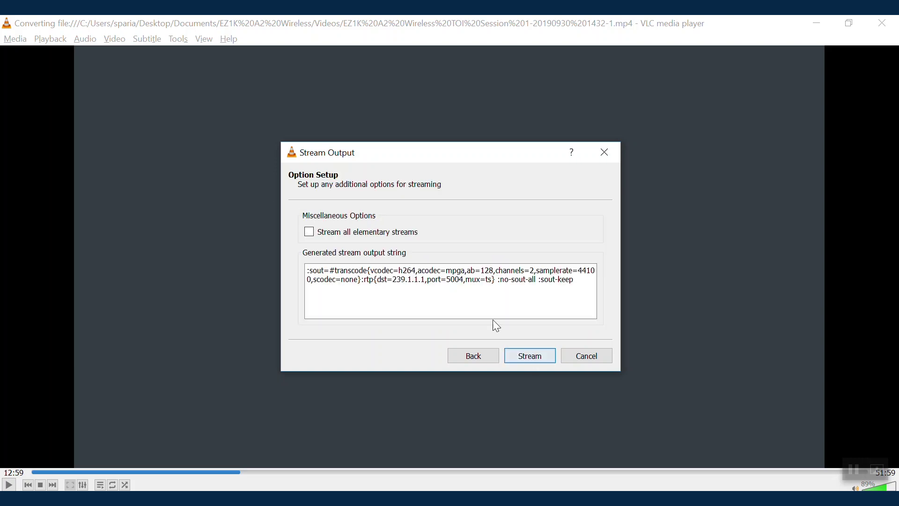
click(309, 232)
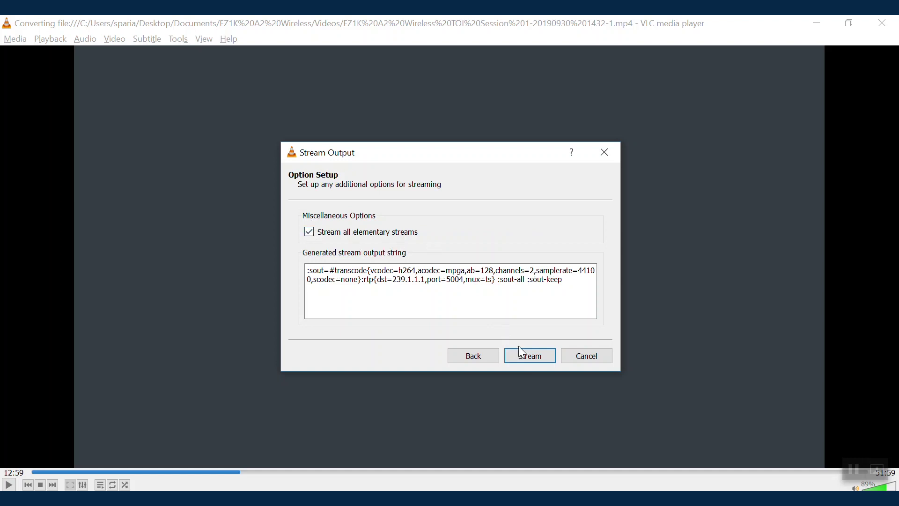
click(535, 359)
key(alt+Tab)
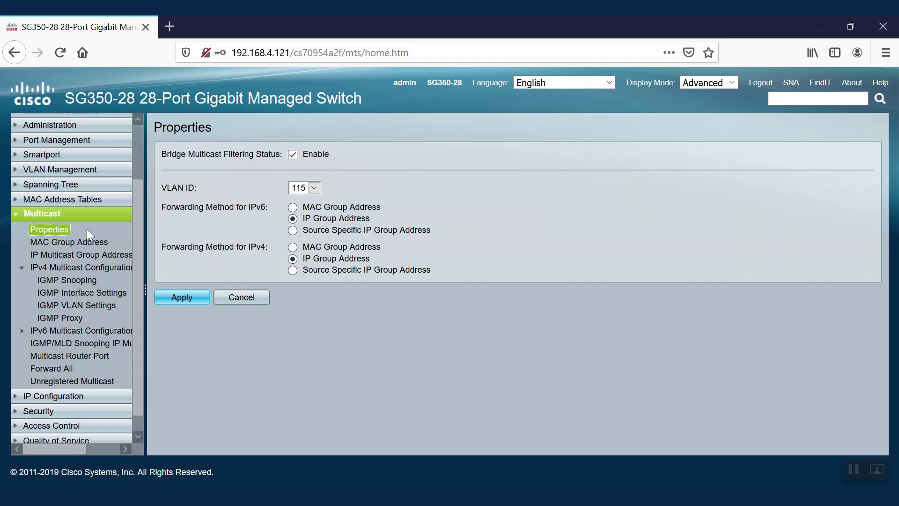
Confirm the IP Multicast Group Address table lists group 239.1.1.1 on VLAN 115
click(54, 255)
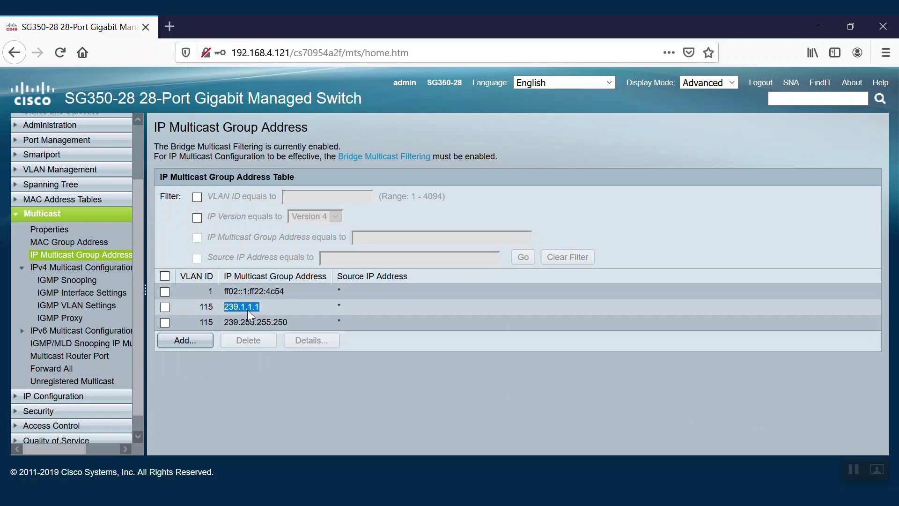
click(190, 306)
drag(200, 307, 205, 307)
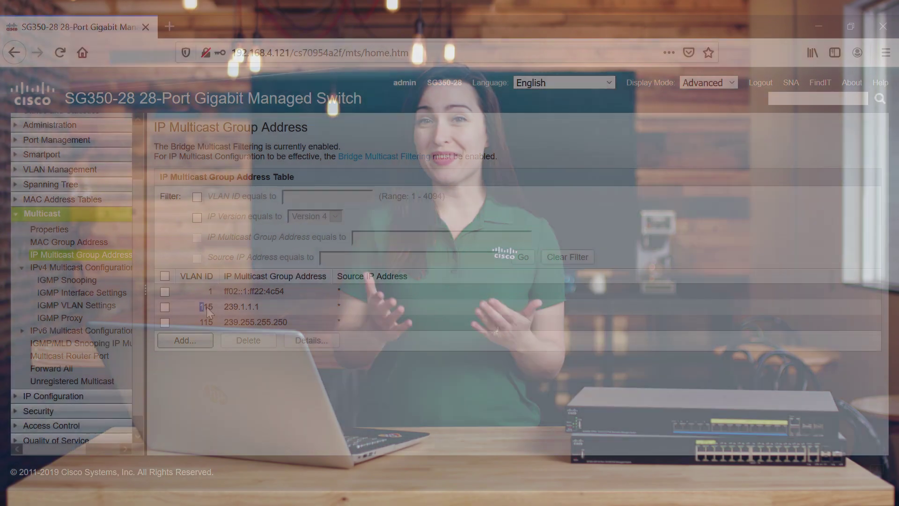